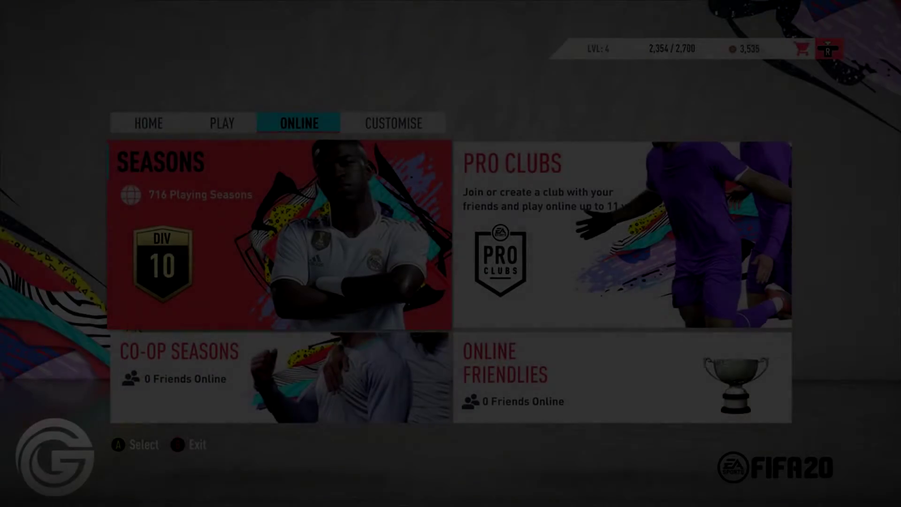
key(Right)
key(Right)
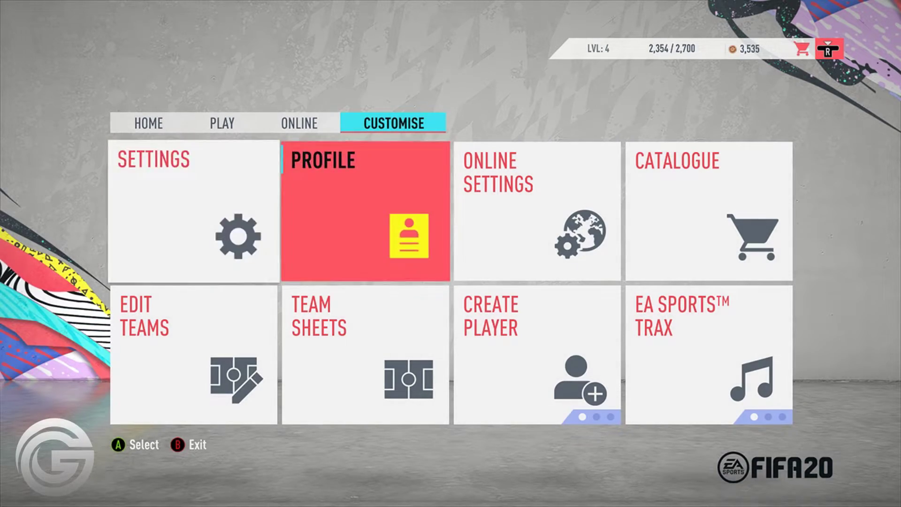
key(Up)
key(Left)
key(Right)
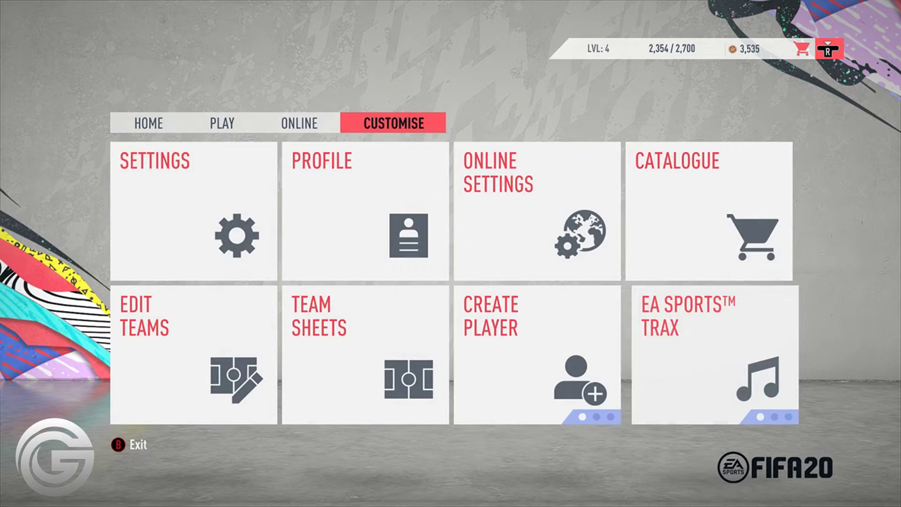
key(Down)
key(Up)
key(Right)
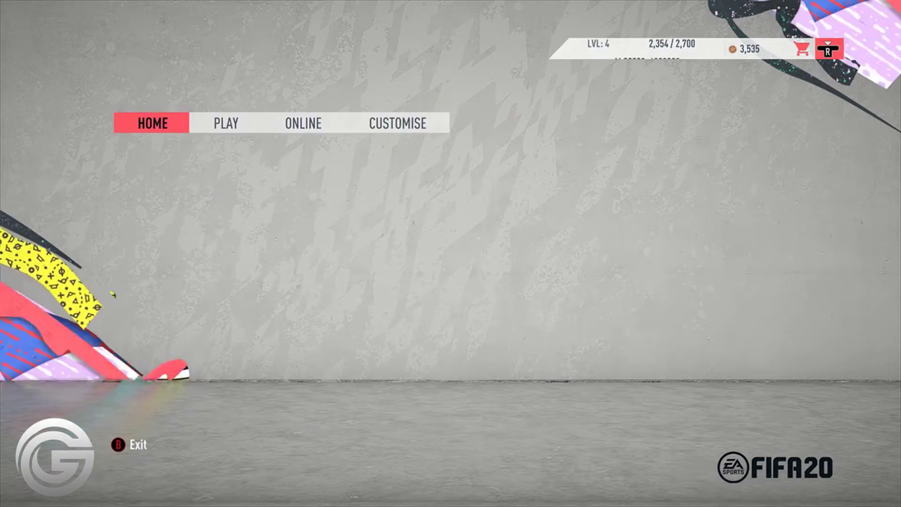
key(Left)
key(Right)
key(Left)
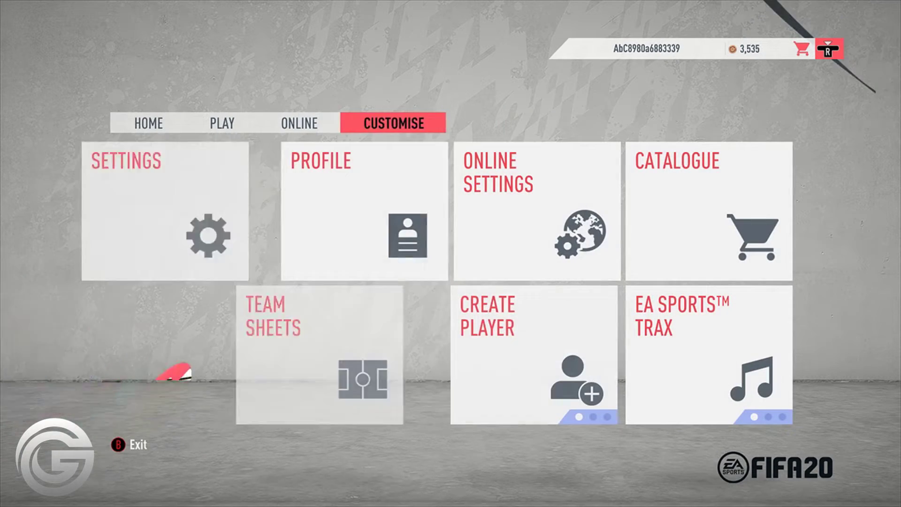
key(Down)
key(Right)
key(Right)
key(Left)
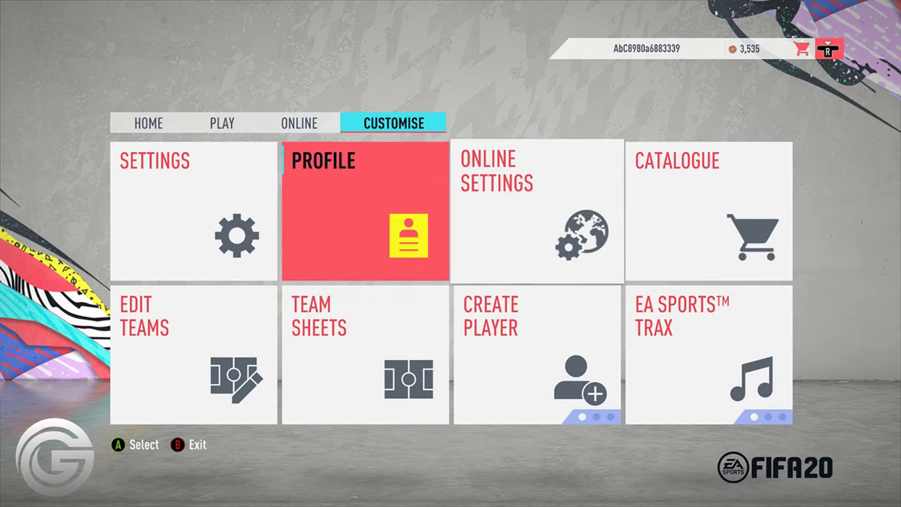
key(Left)
key(Right)
key(Right)
key(Left)
key(Left)
key(Right)
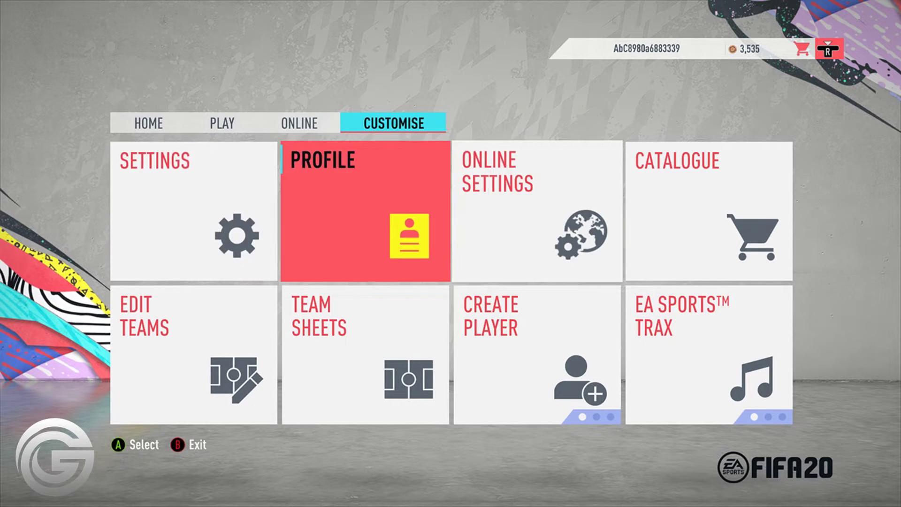
key(Left)
key(Right)
key(Right)
key(Left)
key(Left)
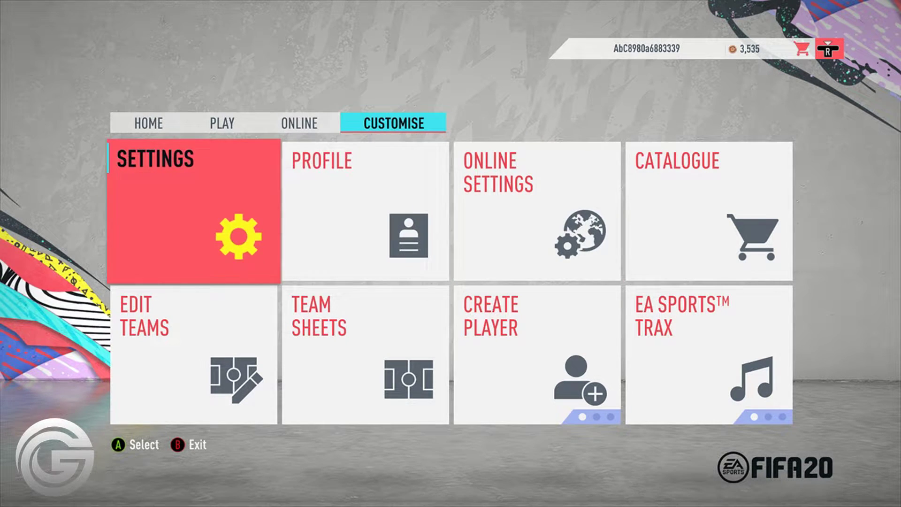
key(Right)
key(Right)
key(Left)
key(Left)
key(Right)
key(Right)
key(Return)
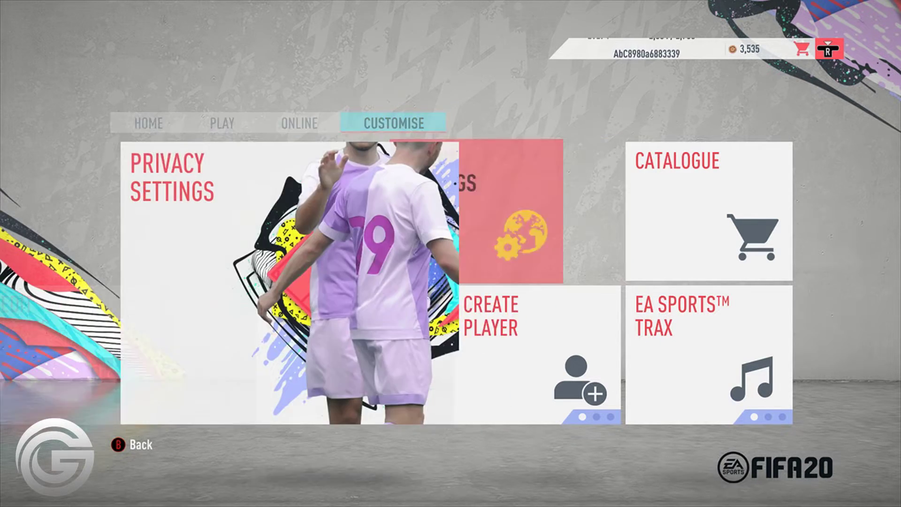
key(Right)
key(Escape)
key(Left)
key(Return)
key(Escape)
key(Escape)
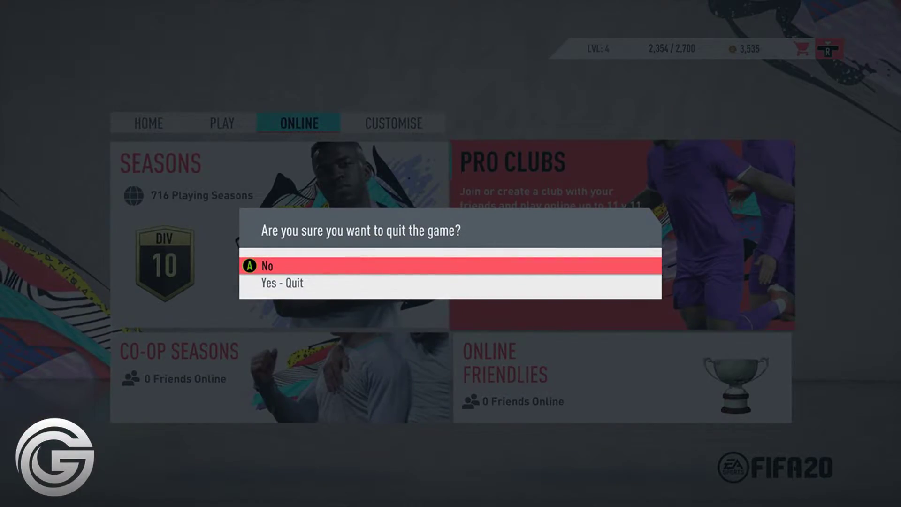
key(Return)
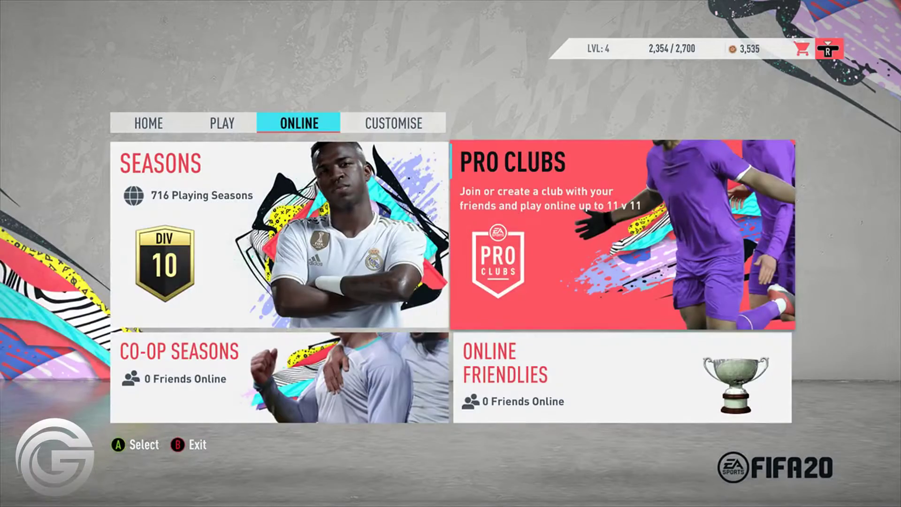
key(Escape)
key(Down)
key(Return)
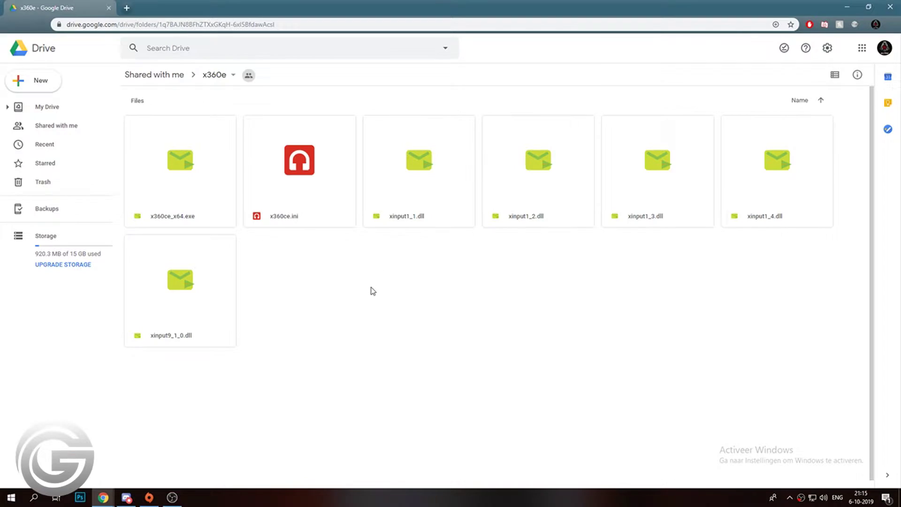
- Download all seven files of the x360e Drive folder as a zip and open the downloaded archive
drag(132, 384, 834, 116)
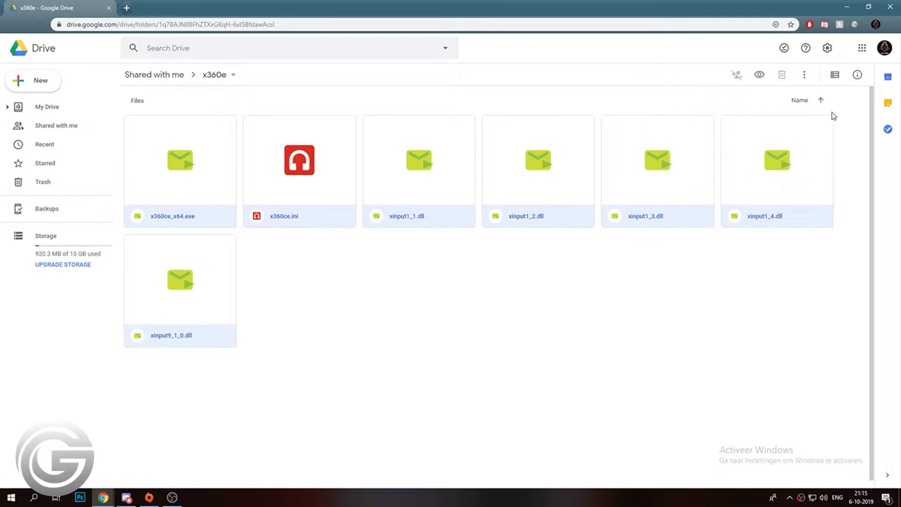
right_click(342, 186)
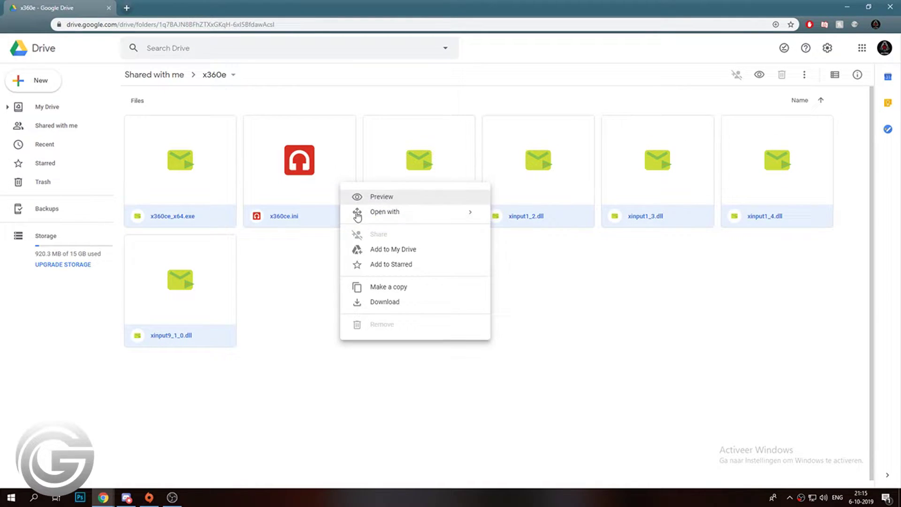
click(385, 302)
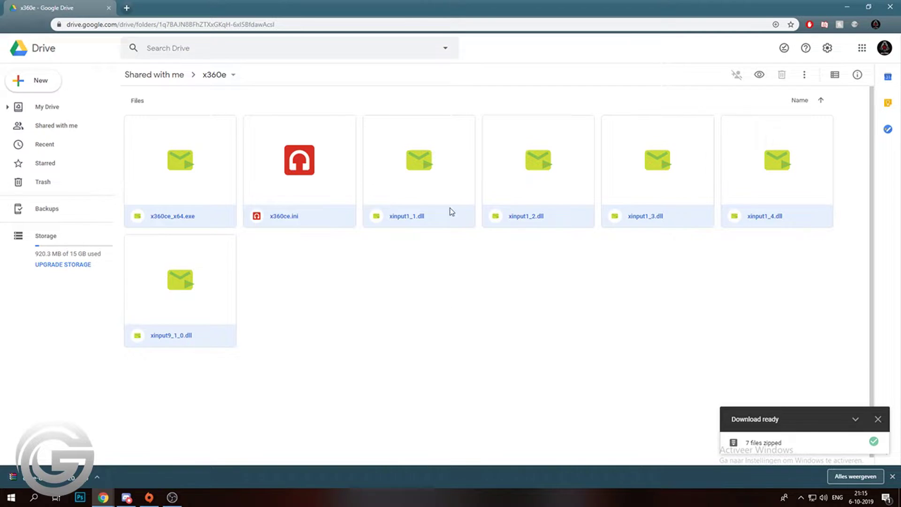
click(72, 477)
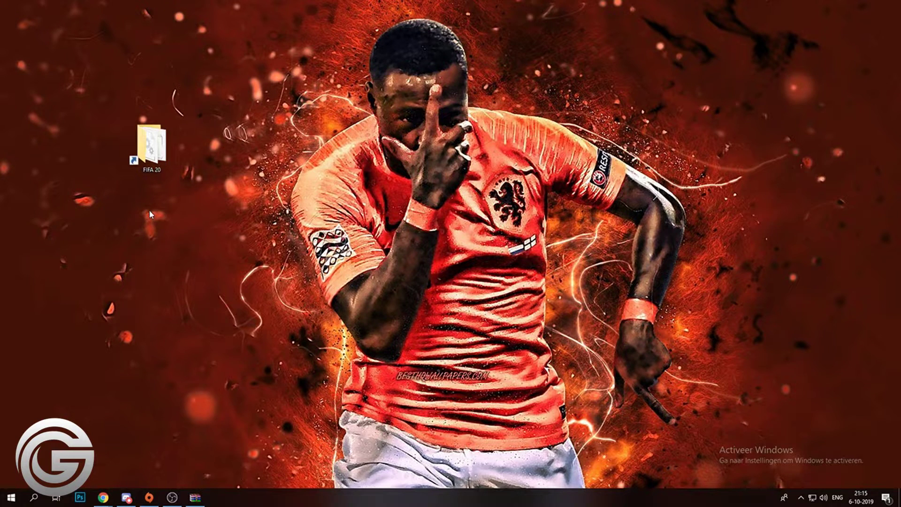
- Create a new desktop folder named Files and bring the downloaded archive's window back up
right_click(150, 211)
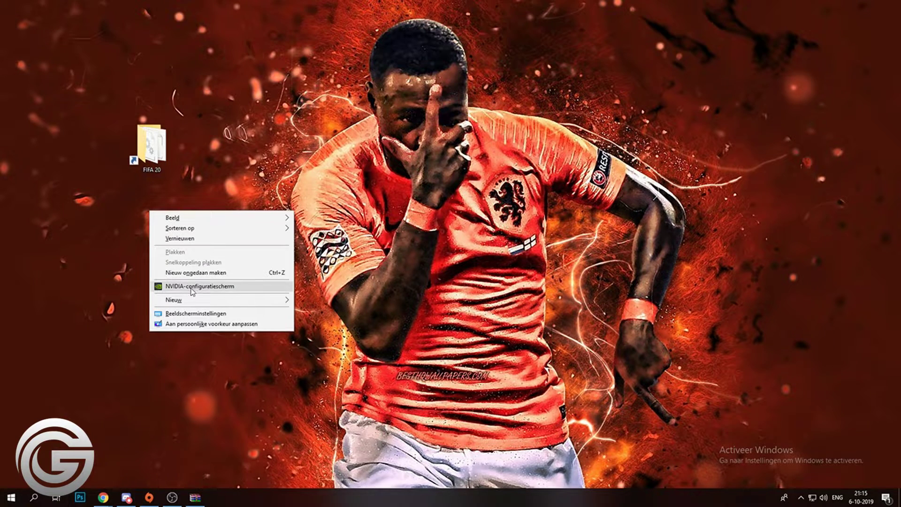
mouse_move(190, 300)
click(337, 303)
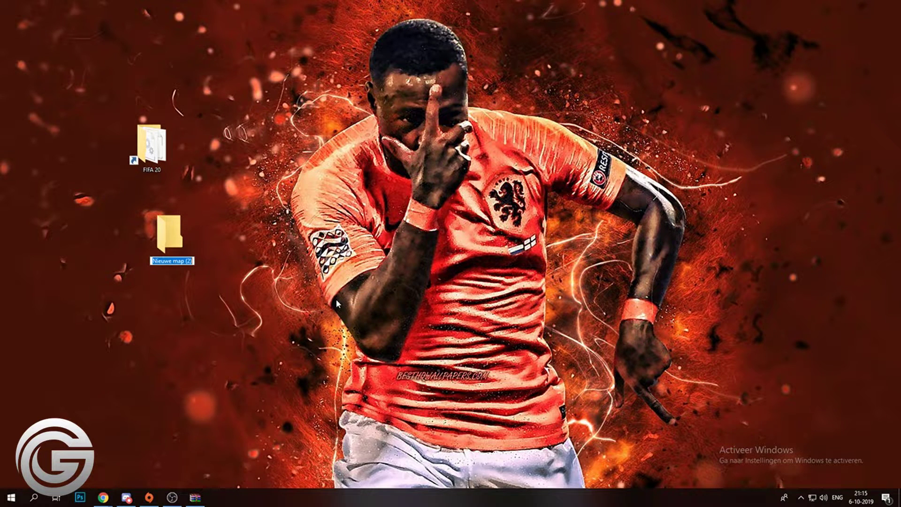
text(Files)
key(Return)
click(333, 307)
click(194, 497)
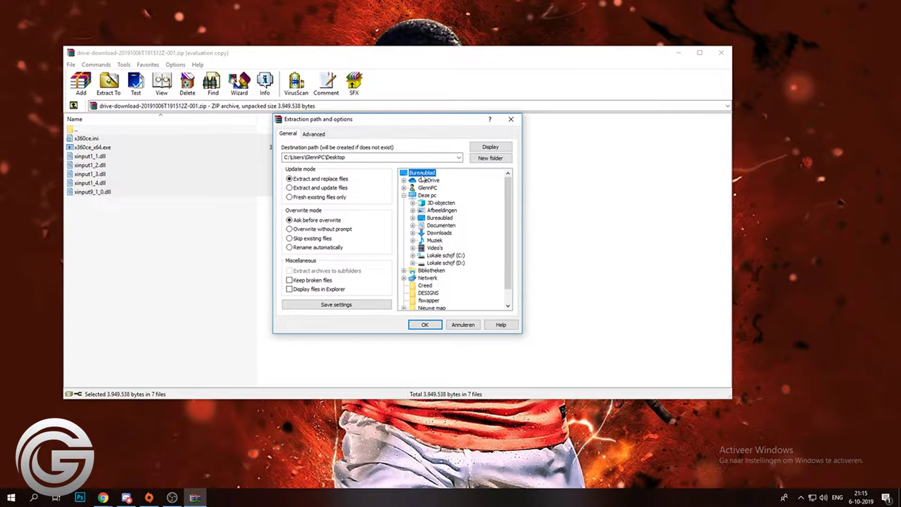
scroll(449, 278, down, 1)
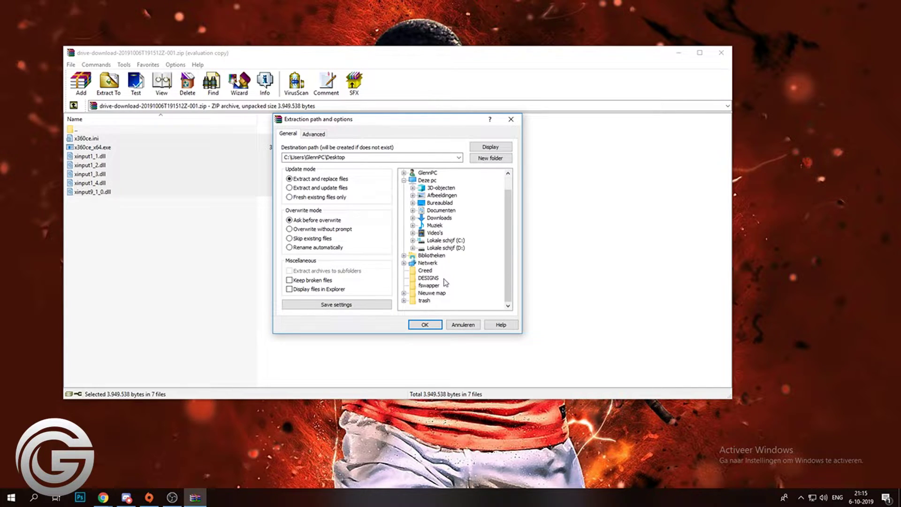
scroll(439, 229, up, 1)
click(426, 180)
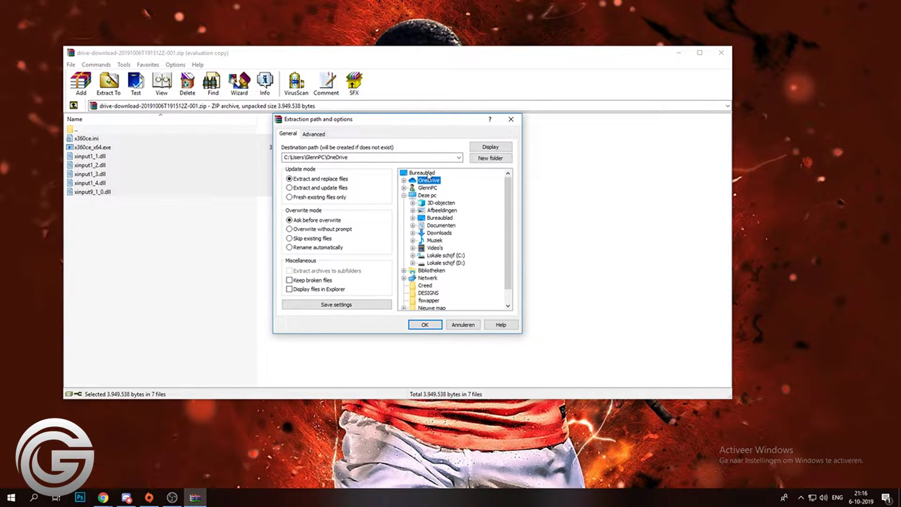
click(427, 172)
click(510, 119)
- Extract the archive's files into the Files folder on the desktop, then close the archive
click(108, 85)
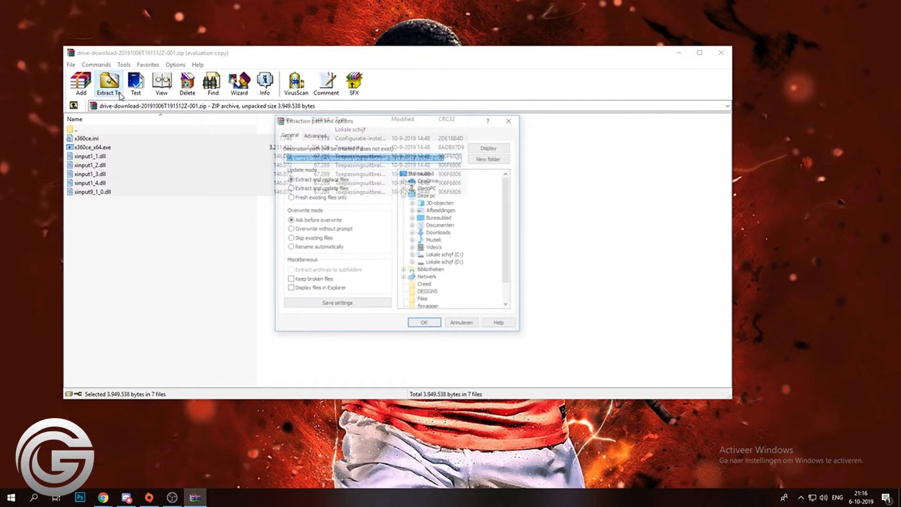
scroll(463, 236, down, 1)
click(426, 279)
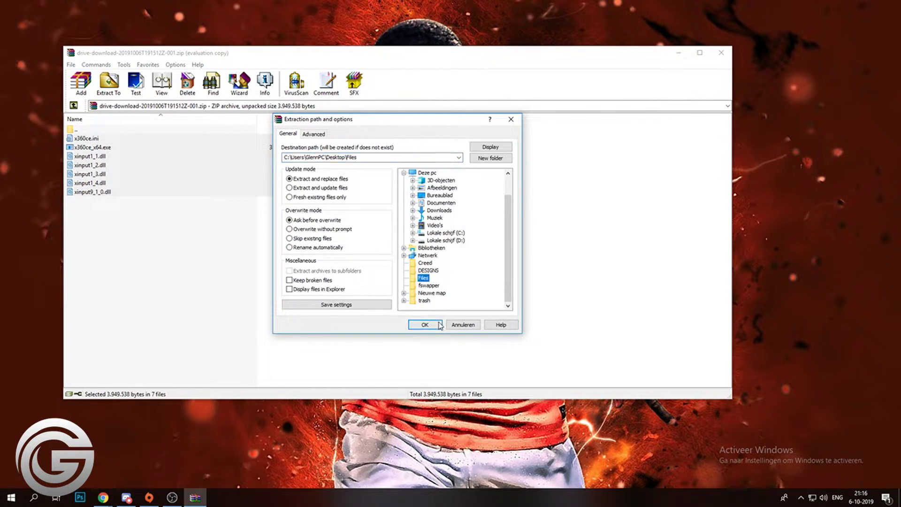
click(424, 325)
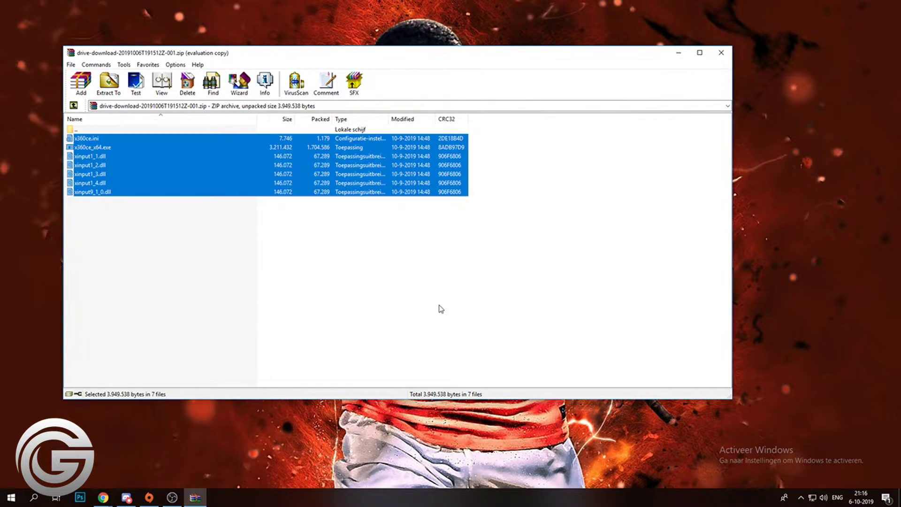
click(721, 53)
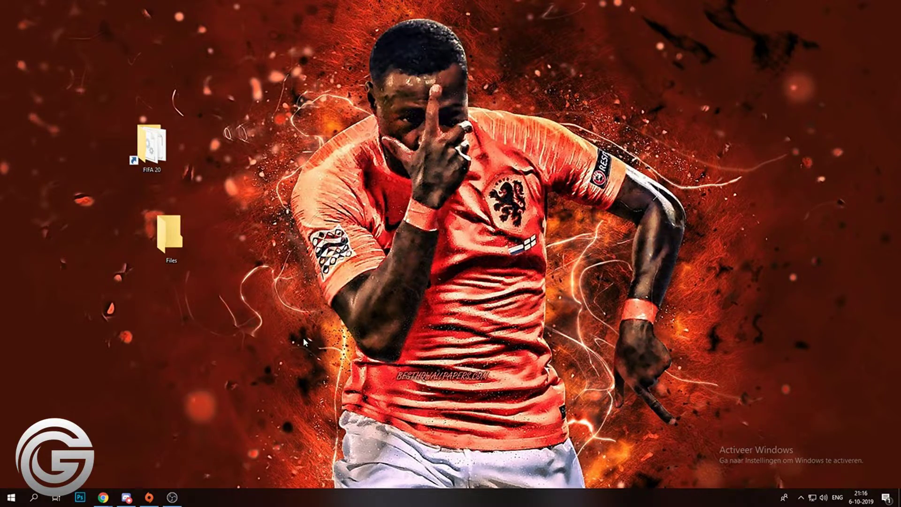
- Open the FIFA 20 and Files folders from the desktop and arrange their windows side by side
double_click(151, 149)
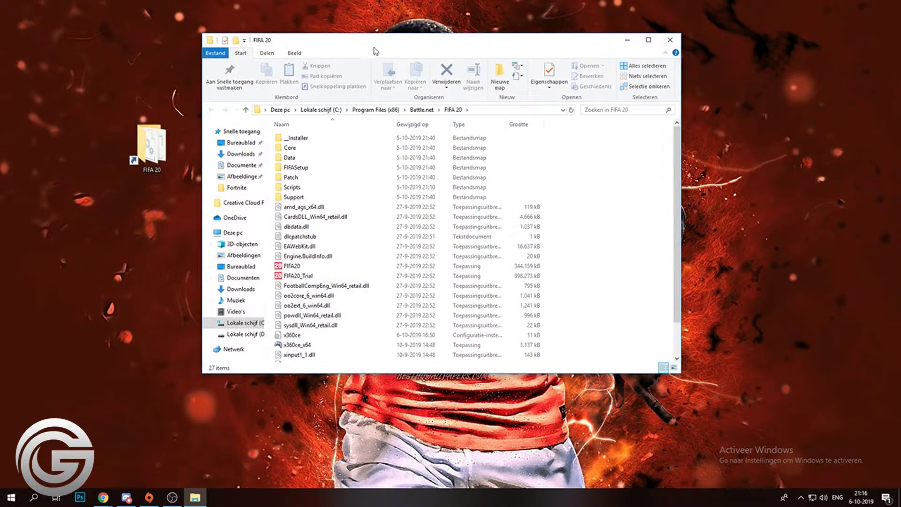
drag(375, 50, 515, 80)
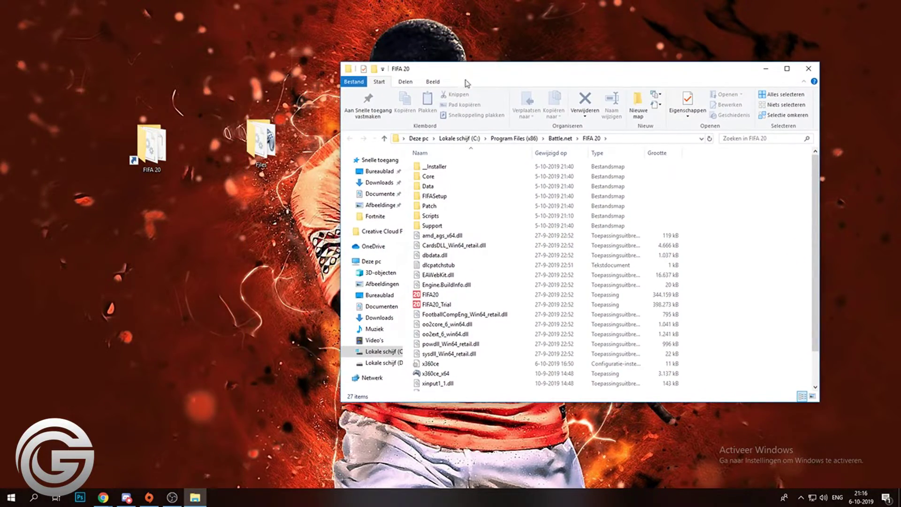
double_click(260, 143)
drag(456, 91, 608, 107)
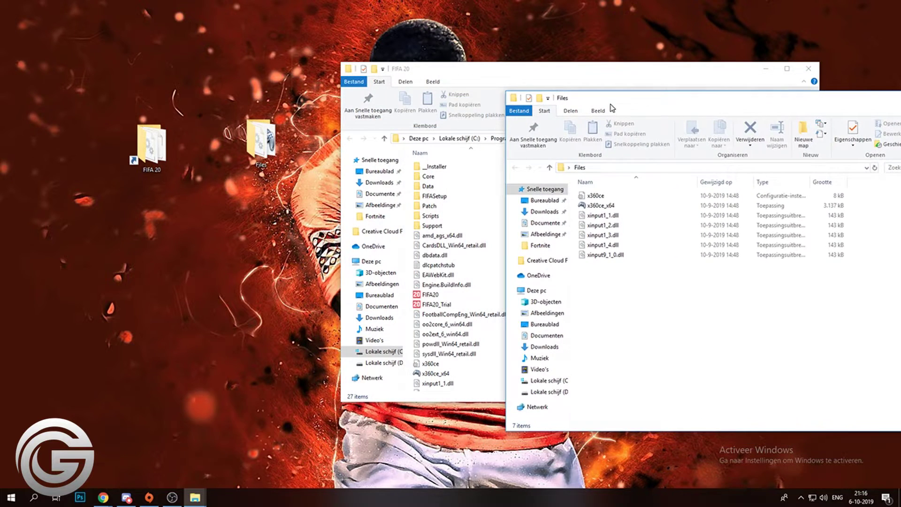
click(457, 75)
drag(458, 75, 161, 80)
- Select the extracted emulator files in the Files folder, then close that folder's window
click(622, 257)
drag(623, 289, 613, 174)
drag(610, 221, 666, 282)
click(710, 305)
drag(644, 100, 385, 113)
click(712, 115)
- Launch x360ce_x64 from the FIFA 20 installation folder and reposition its window
drag(298, 75, 444, 54)
scroll(346, 241, down, 2)
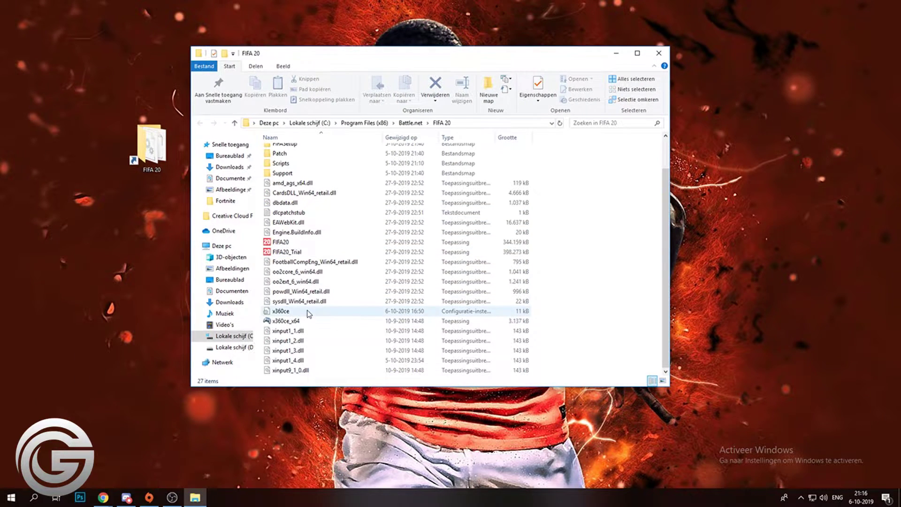
click(296, 322)
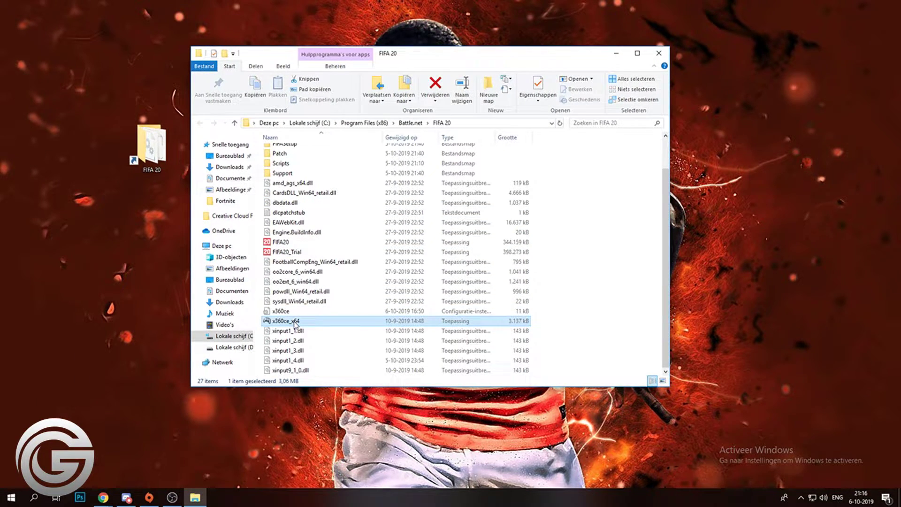
double_click(295, 322)
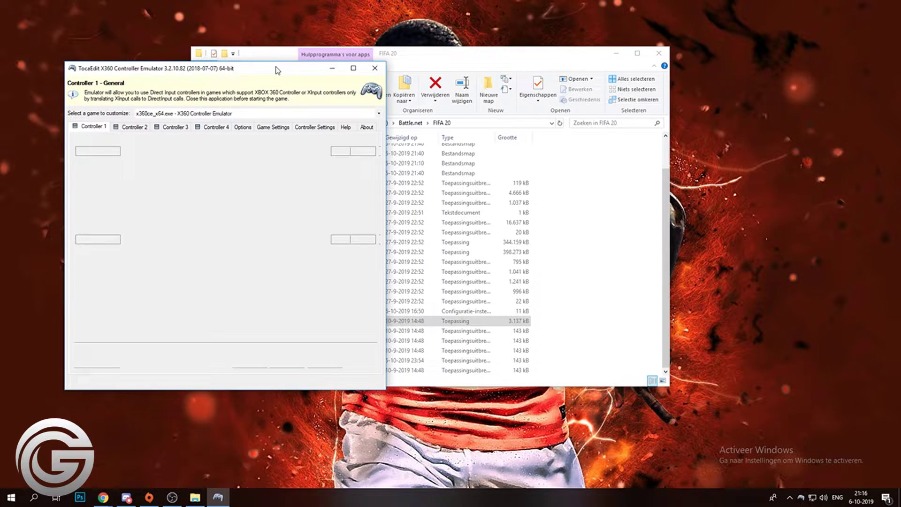
drag(277, 71, 379, 74)
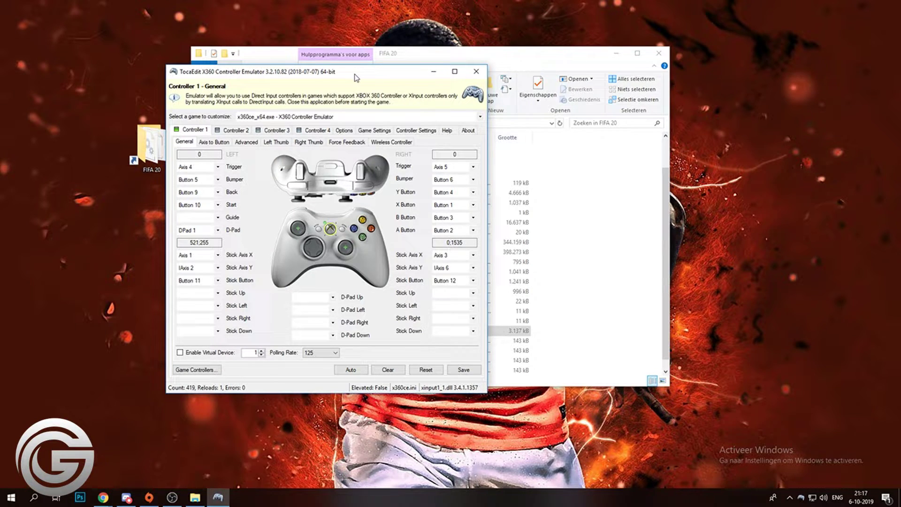
- Add the FIFA20 executable from Program Files (x86)\Battle.net\FIFA 20 on drive C to the emulator's game settings
click(374, 131)
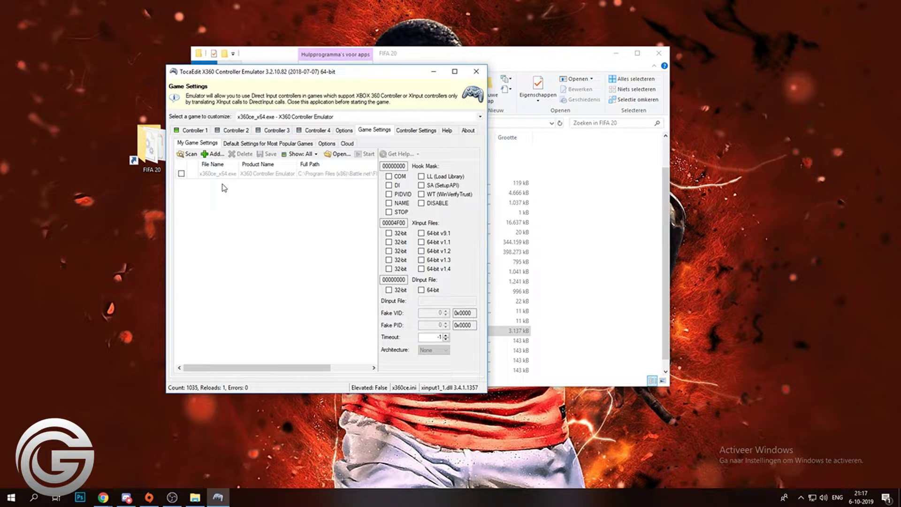
click(214, 154)
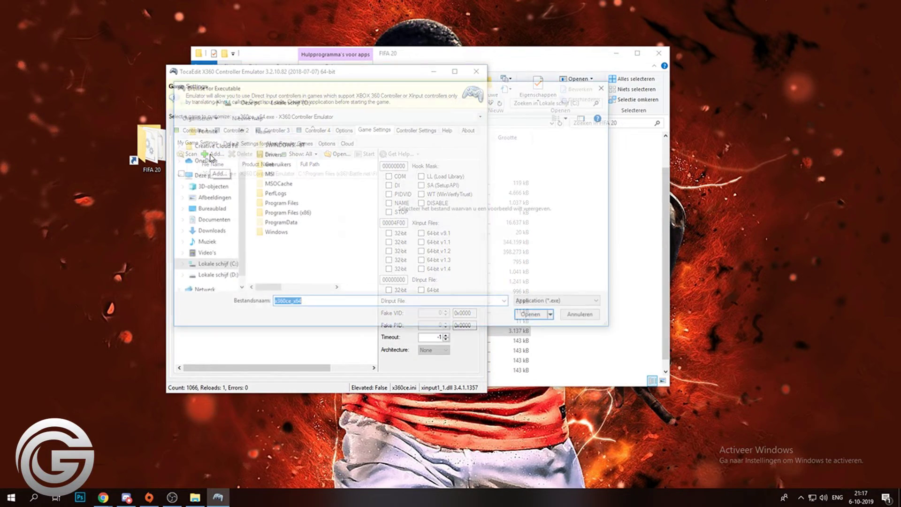
click(220, 265)
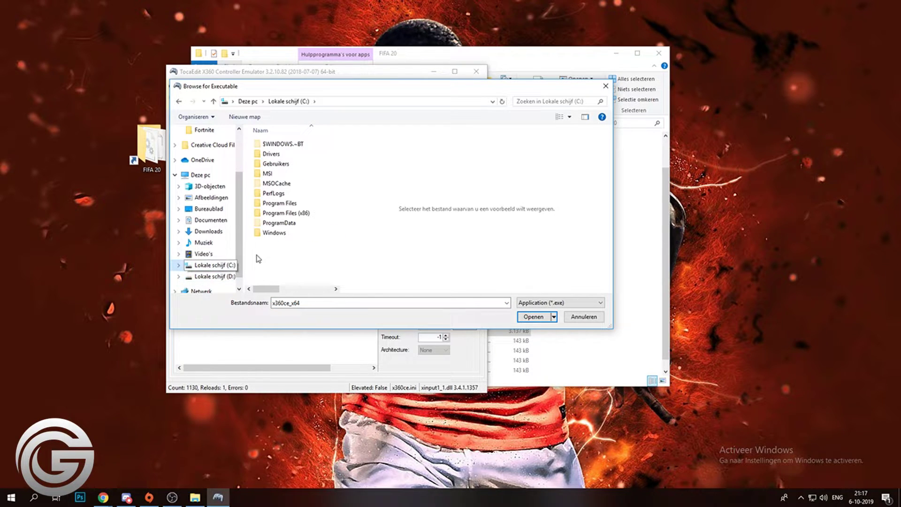
double_click(282, 217)
double_click(288, 155)
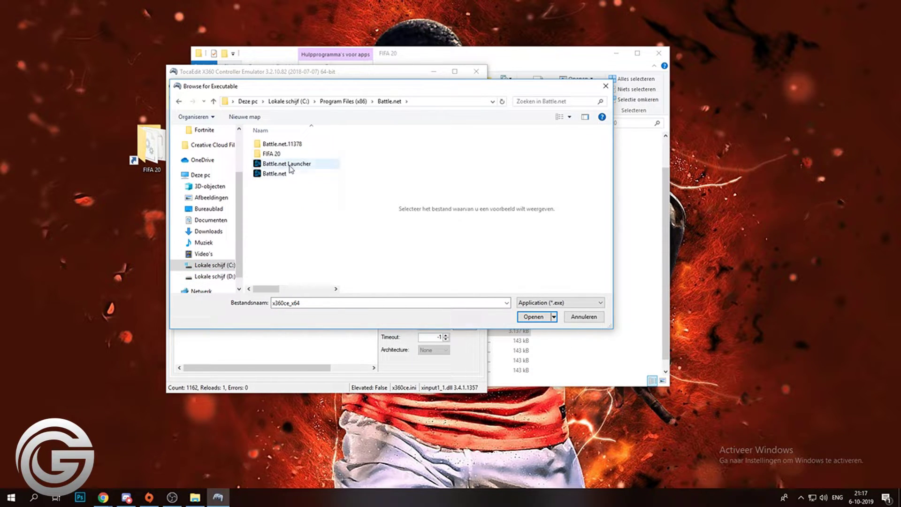
double_click(310, 154)
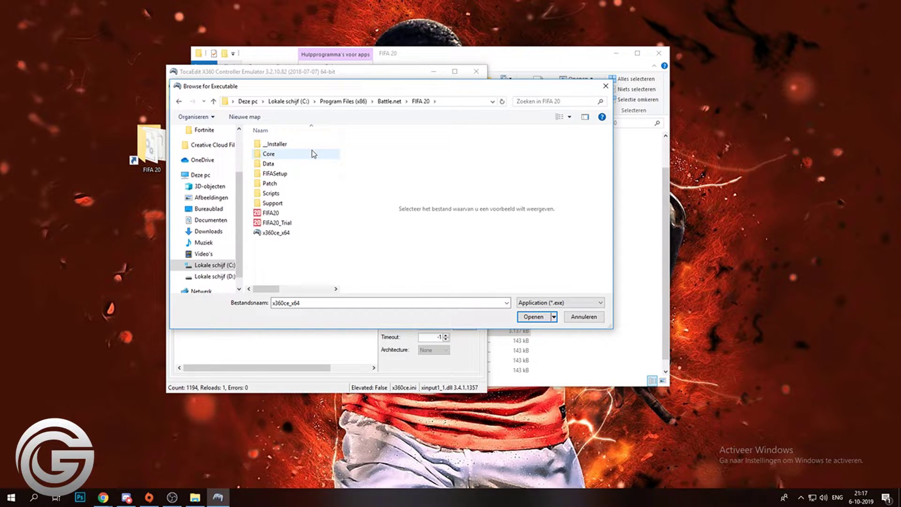
key(alt+Left)
double_click(294, 154)
click(266, 214)
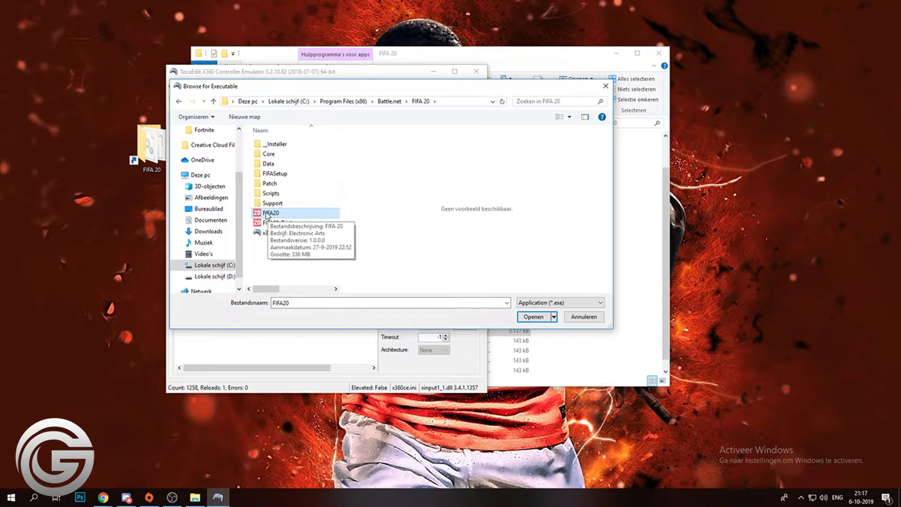
click(532, 317)
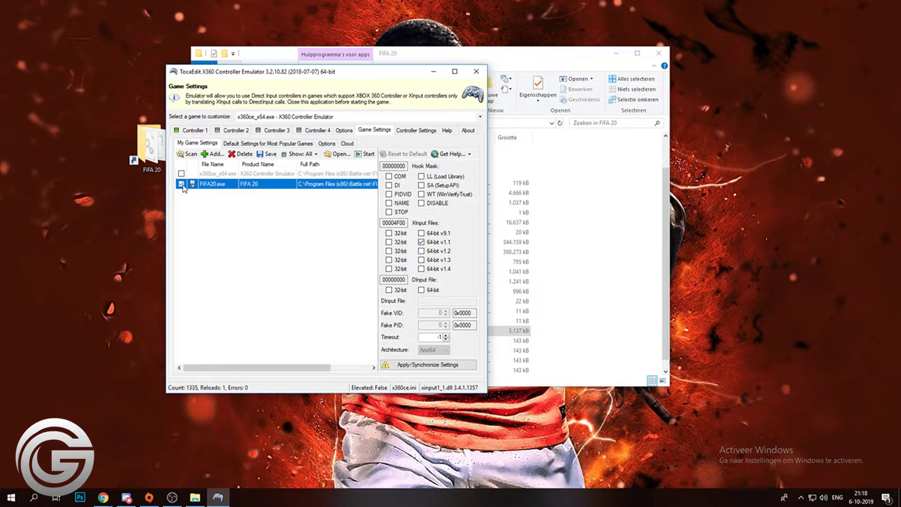
- Enable the 64-bit v9.1, v1.1, v1.2, v1.3 and v1.4 XInput files plus 64-bit DInput for FIFA20.exe, and synchronize the settings to the game folder
click(421, 233)
click(431, 259)
click(431, 268)
click(433, 290)
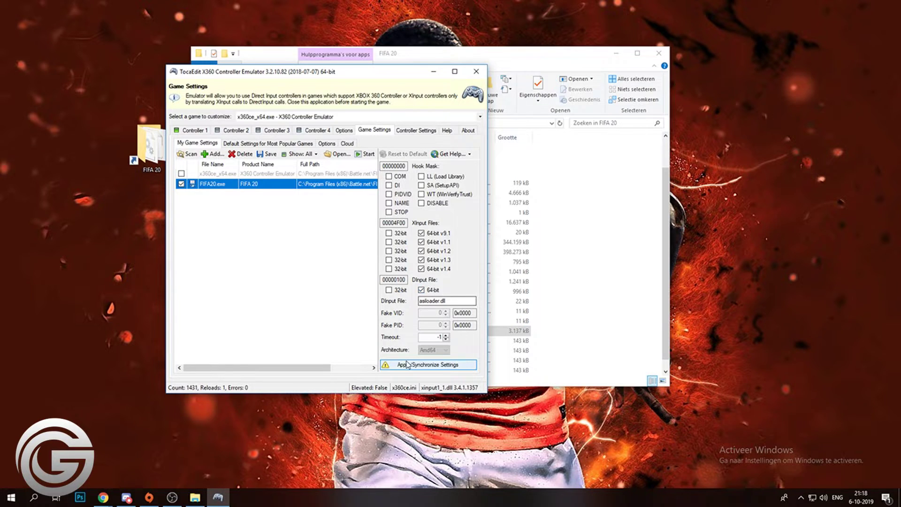
click(431, 366)
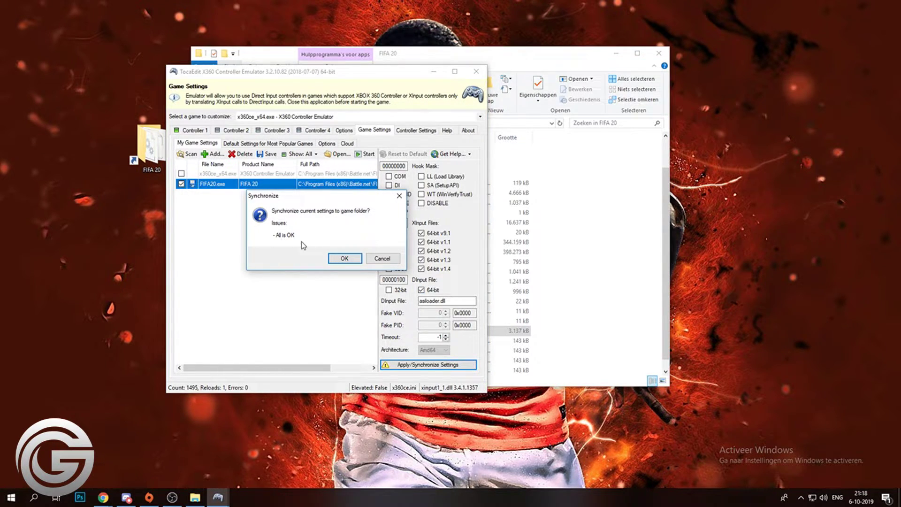
click(345, 258)
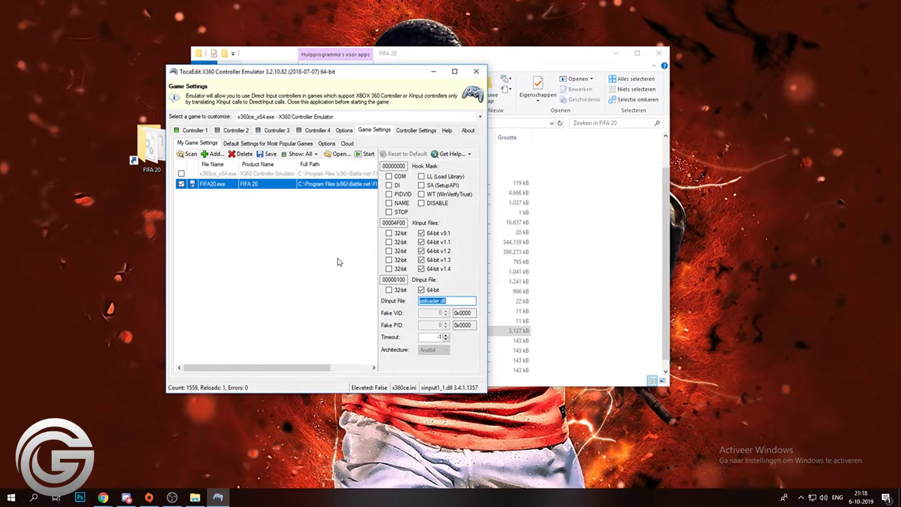
- Minimize the emulator on its Controller 1 page, then launch FIFA20 from the installation folder and accept the 1920x1080 full-screen game settings
click(199, 131)
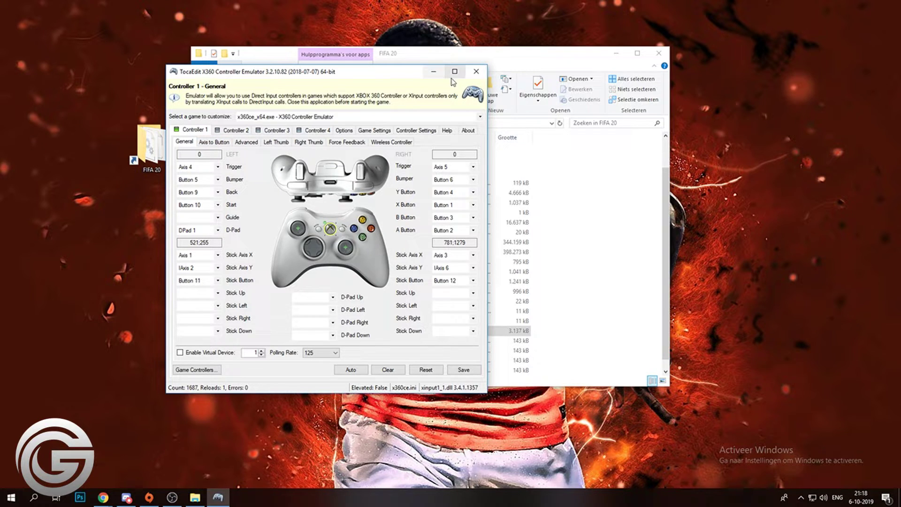
click(433, 72)
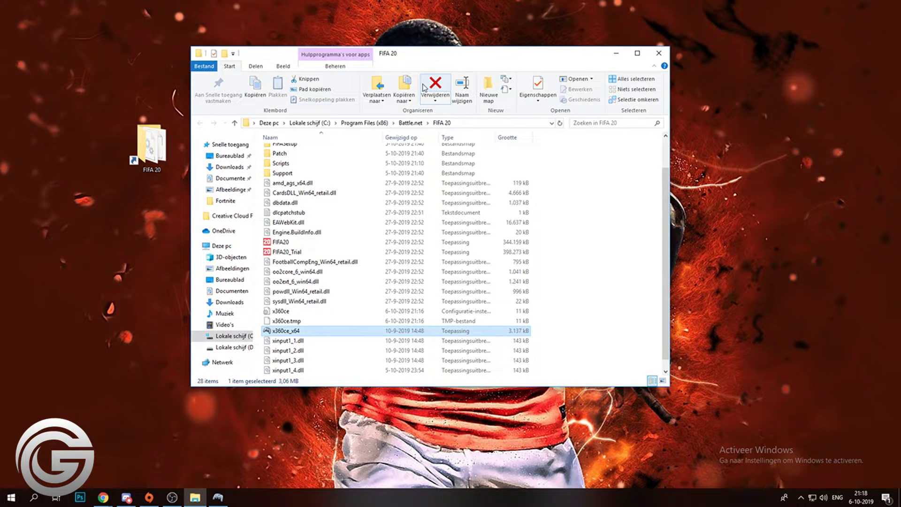
double_click(293, 242)
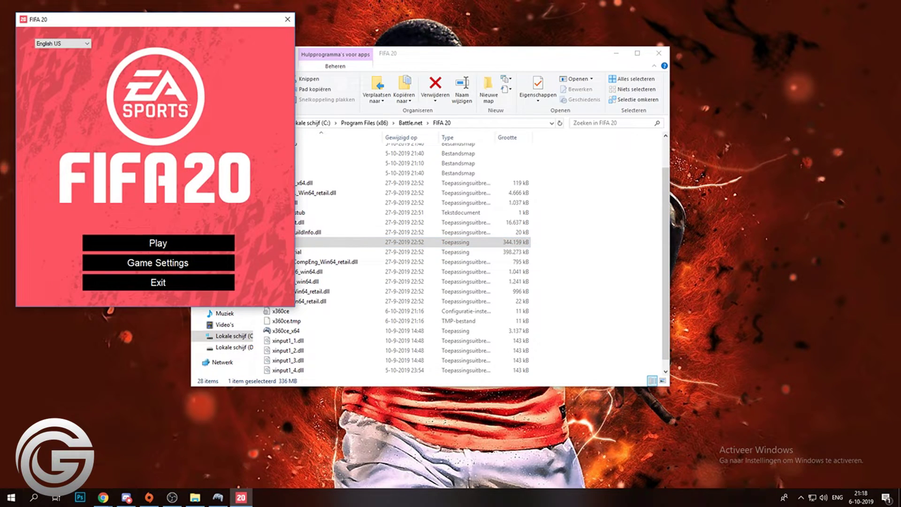
drag(158, 20, 435, 75)
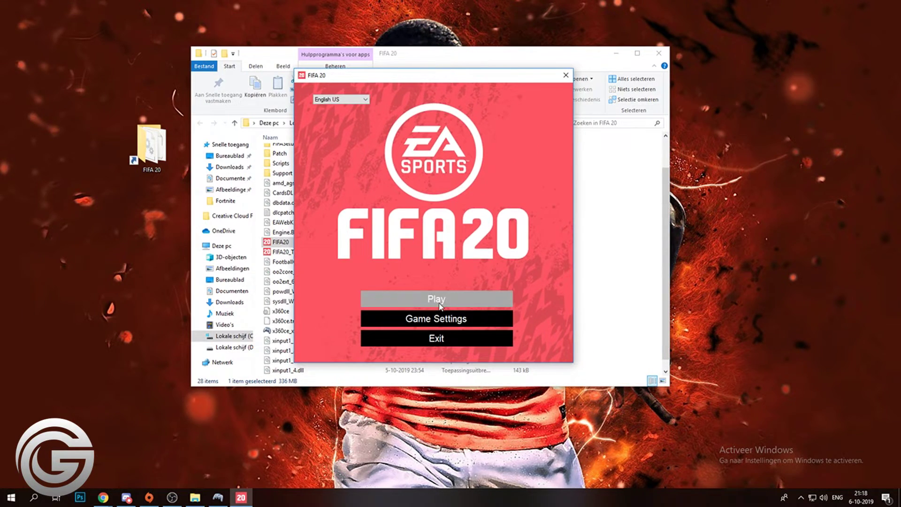
click(438, 319)
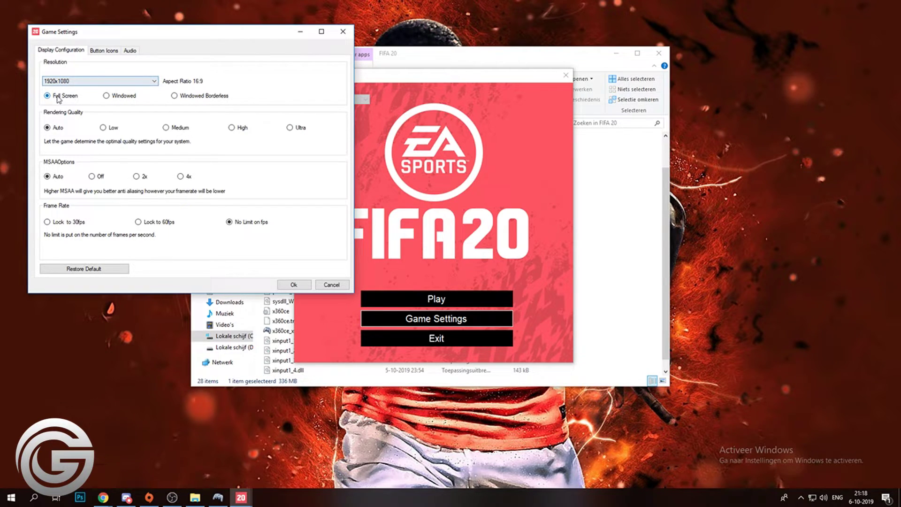
click(293, 285)
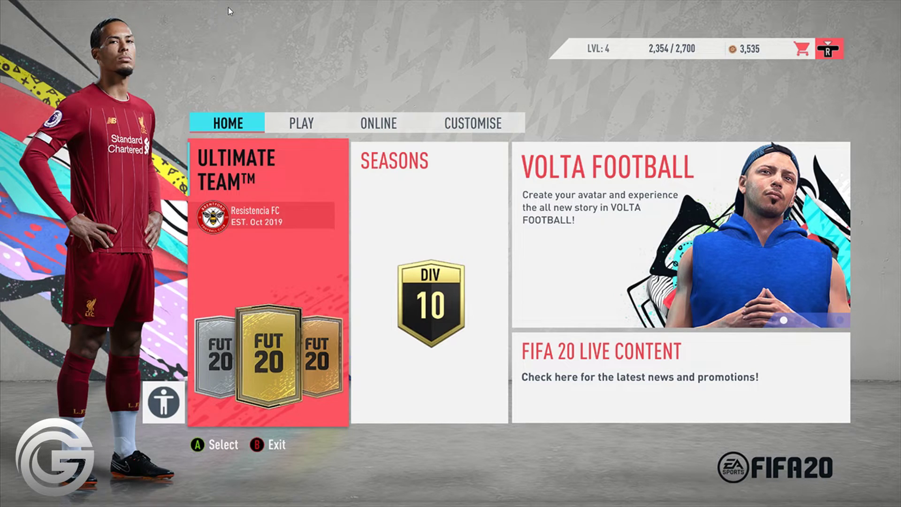
- Test the controller by moving the selection across the tiles of the game's Home page
key(Right)
key(Right)
key(Down)
key(Left)
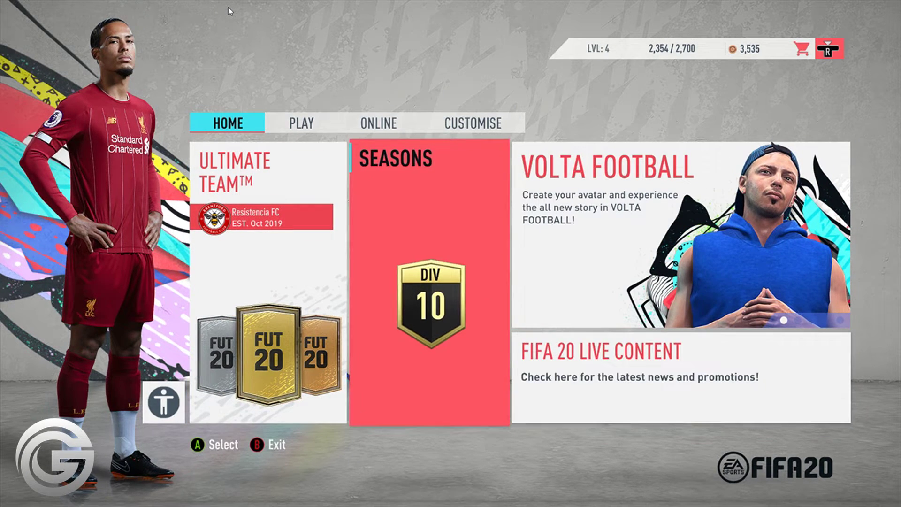
key(Left)
- Switch to the game's Play page and test navigation between the Ultimate Team, Tournaments and neighbouring tiles
key(c)
key(Right)
key(Right)
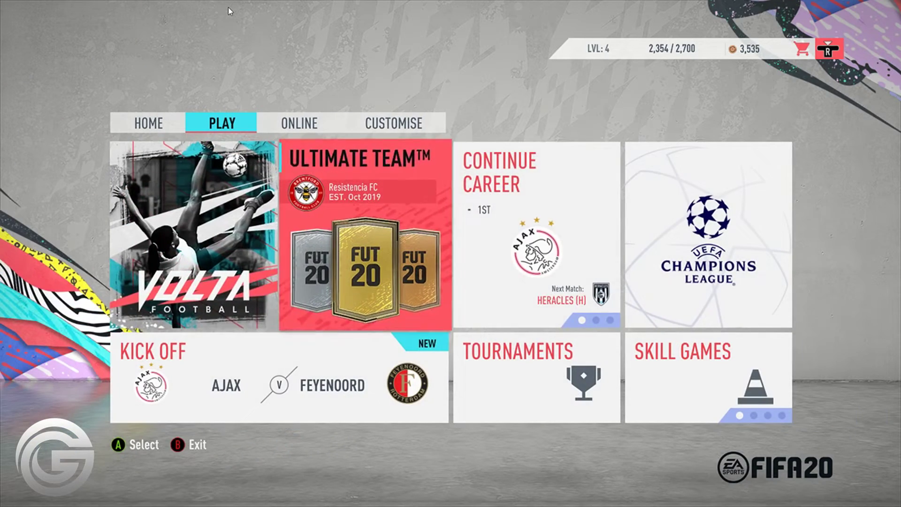
key(Right)
key(Down)
key(Left)
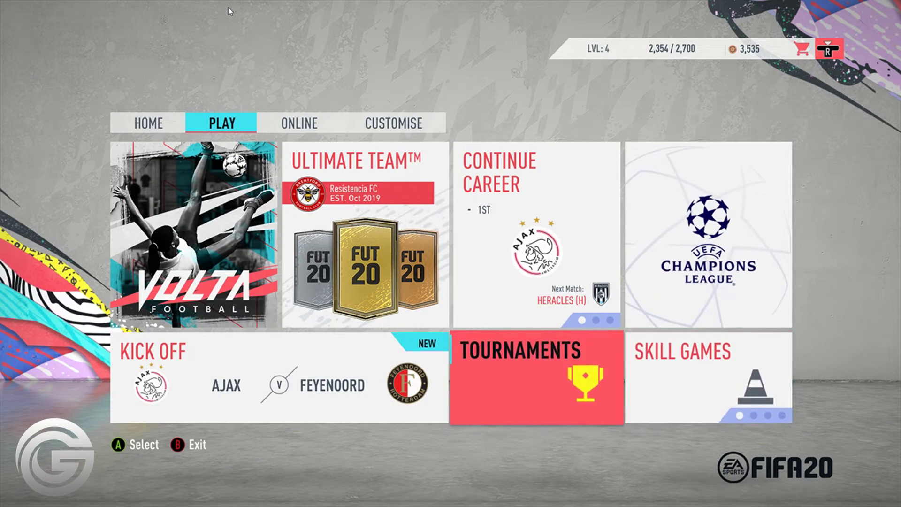
key(Left)
key(Up)
key(Right)
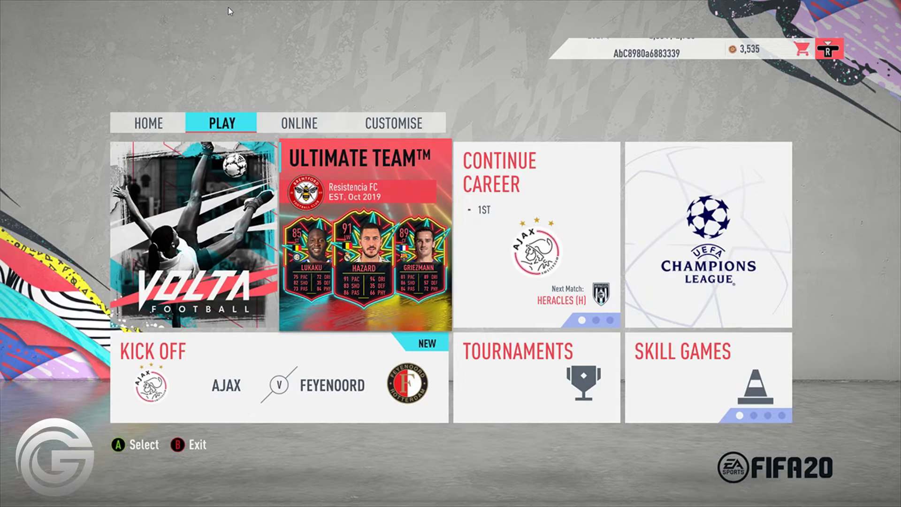
- Cycle the Career tile to New Career, then open the arena player selection from the Skill Games tile
key(Right)
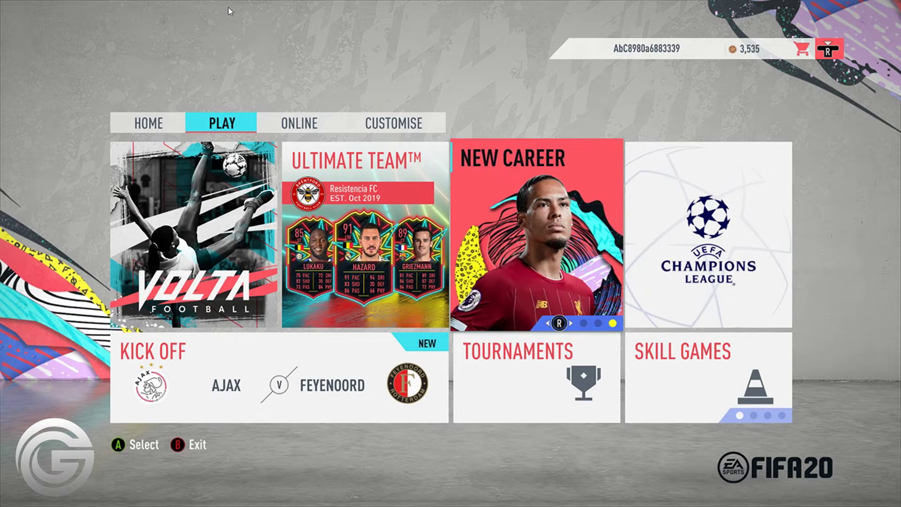
key(Down)
key(Right)
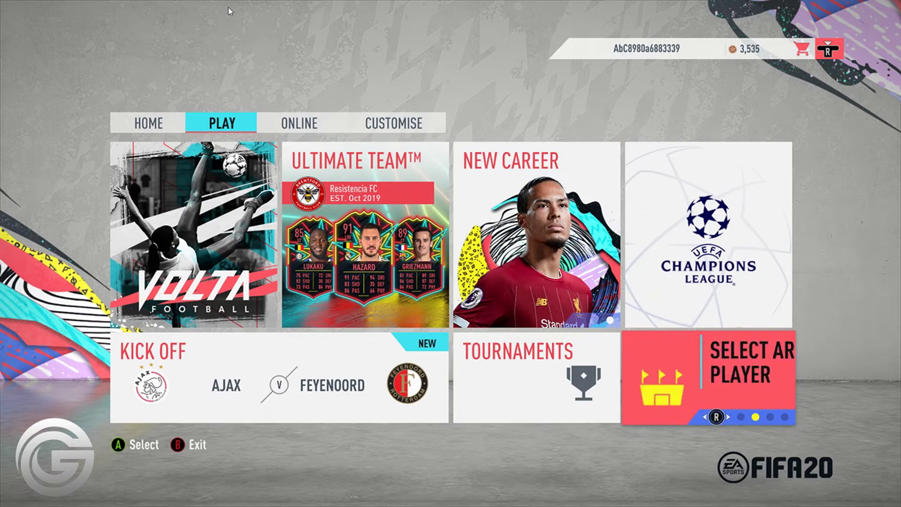
key(Return)
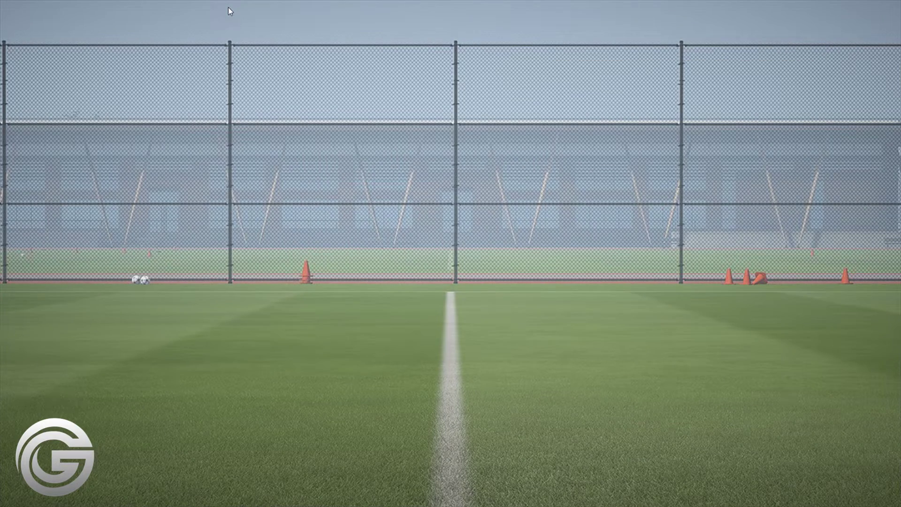